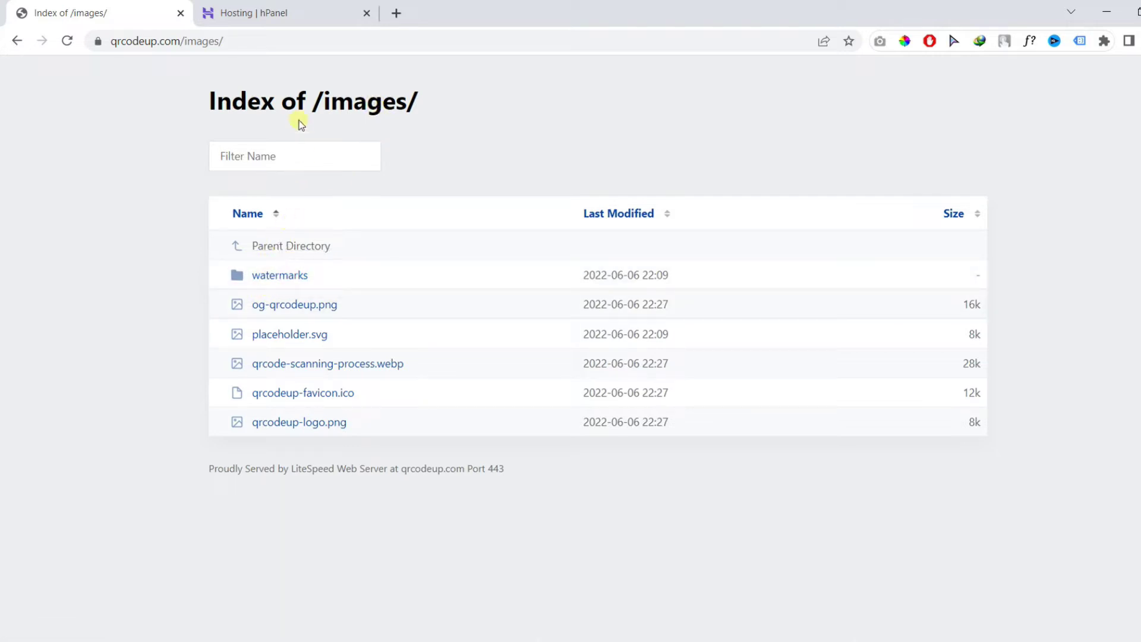
# - Review the exposed Index of /images/ listing, then switch to the Hostinger hPanel hosting list
pyautogui.moveTo(298, 109); pyautogui.dragTo(419, 106)
pyautogui.click(272, 79)
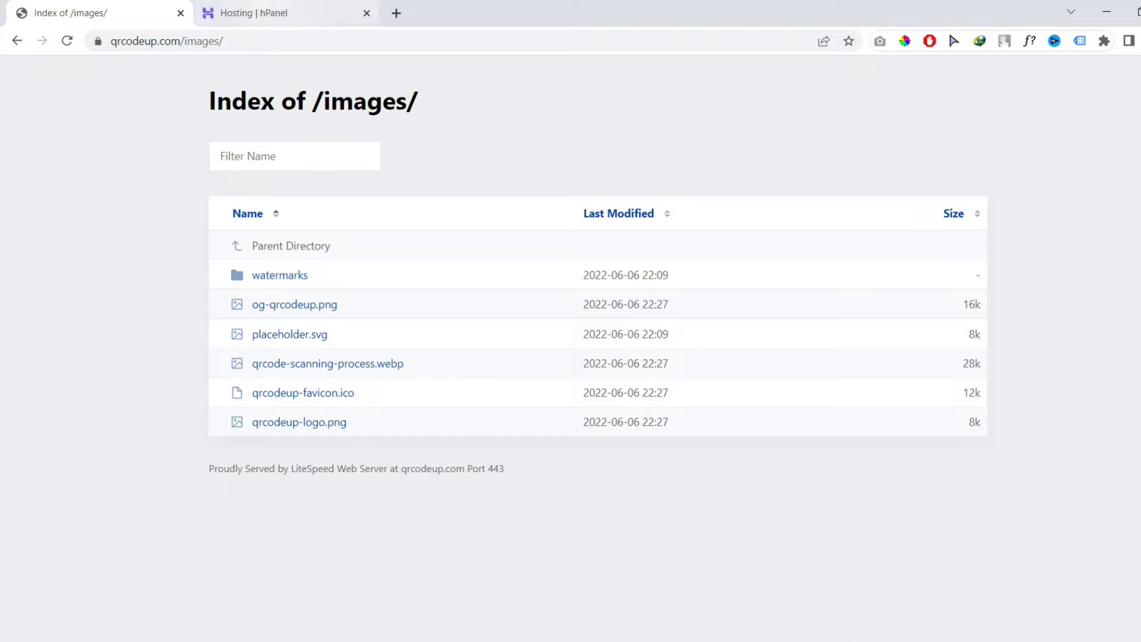
pyautogui.click(249, 13)
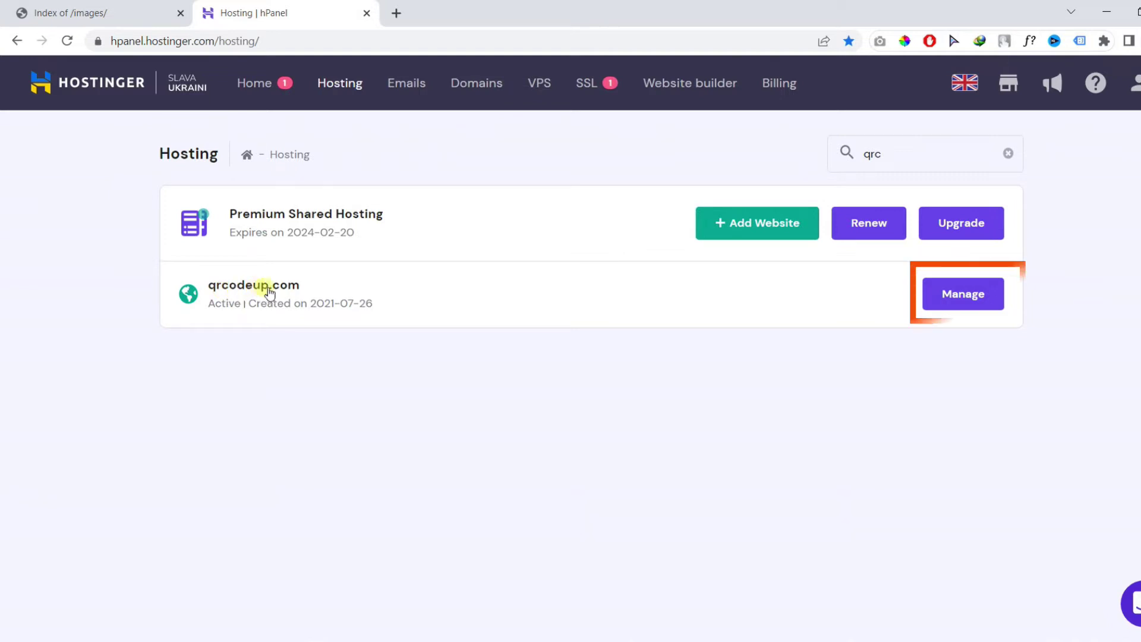
# - Open qrcodeup.com's hosting account and find the Folder Index Manager by searching 'index'
pyautogui.click(970, 302)
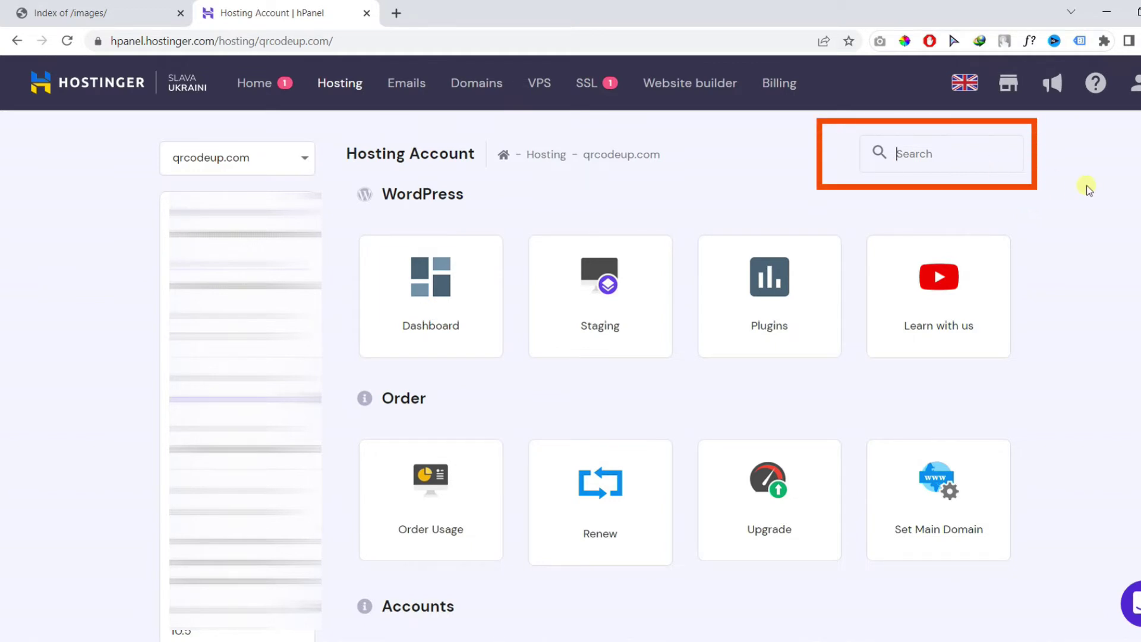
pyautogui.write('in')
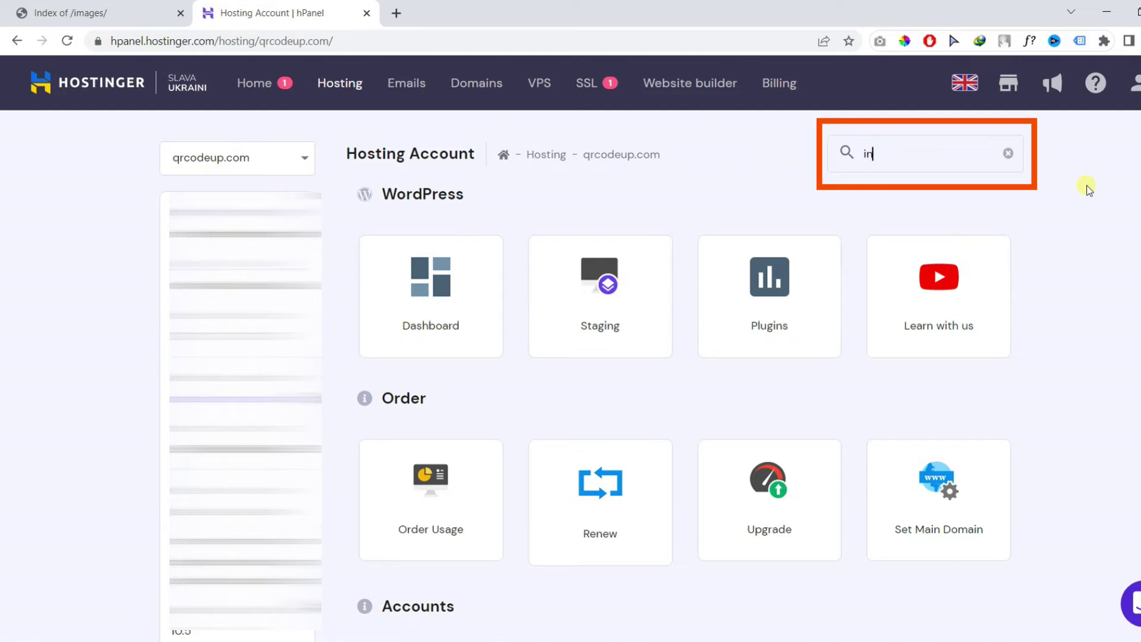
pyautogui.write('de')
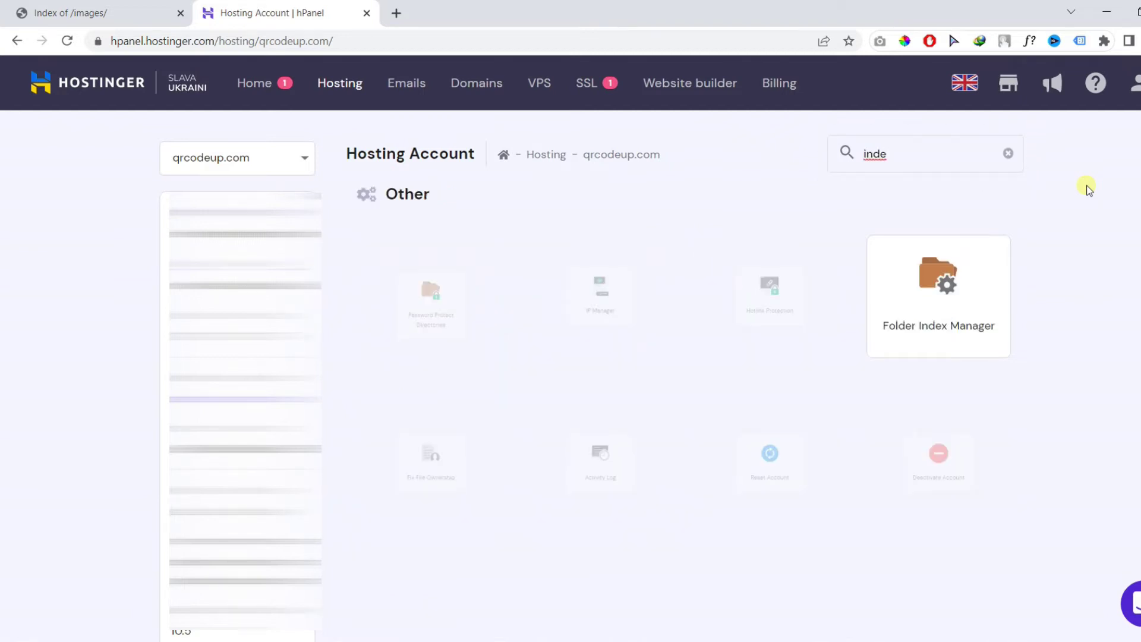
pyautogui.write('x')
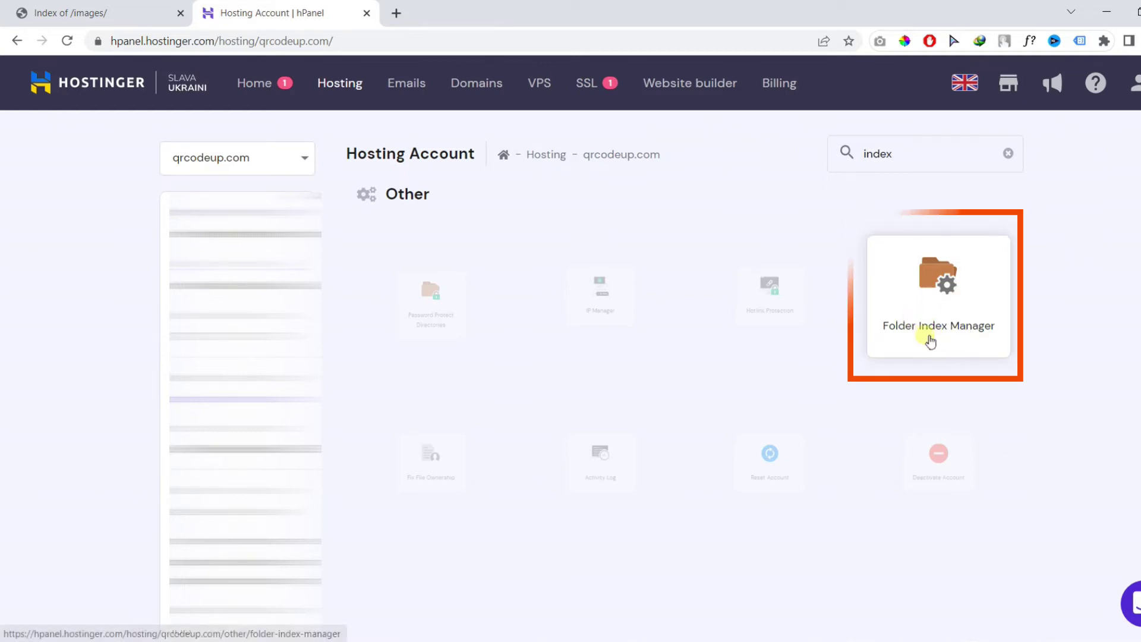
pyautogui.click(976, 325)
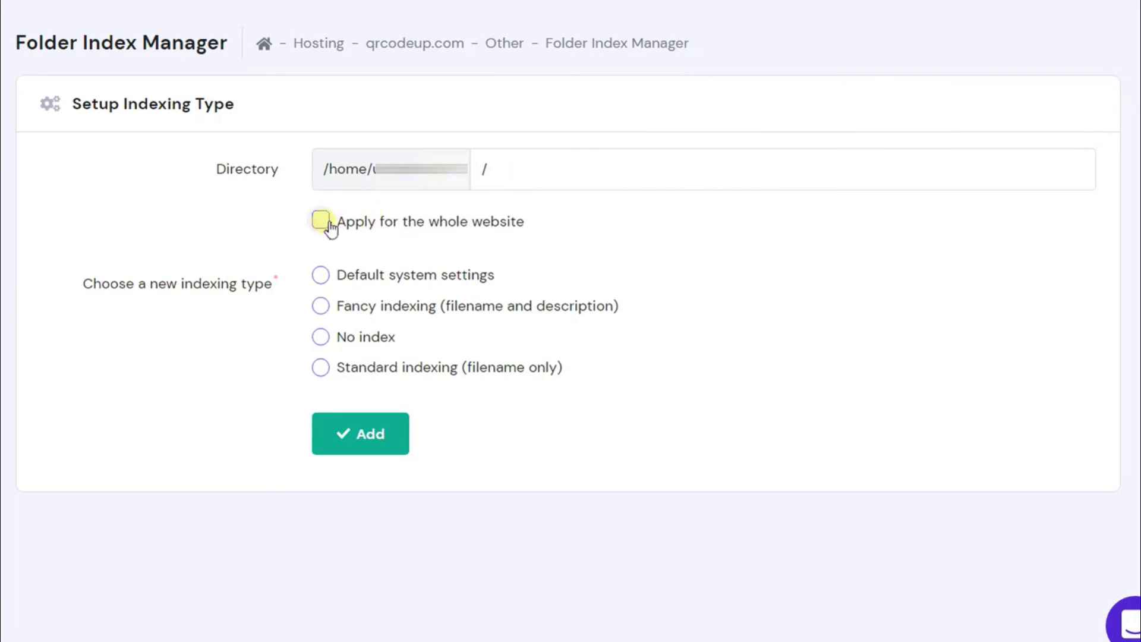
# - Apply 'No index' to the whole website from root '/' and save it
pyautogui.doubleClick(489, 173)
pyautogui.click(505, 116)
pyautogui.click(323, 222)
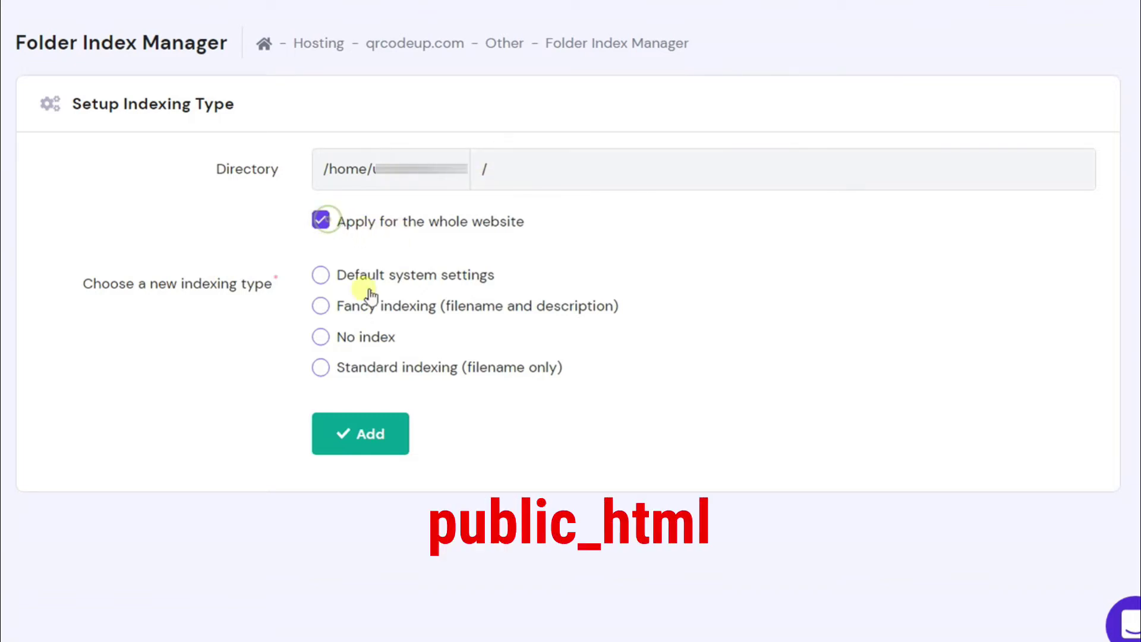
pyautogui.click(333, 339)
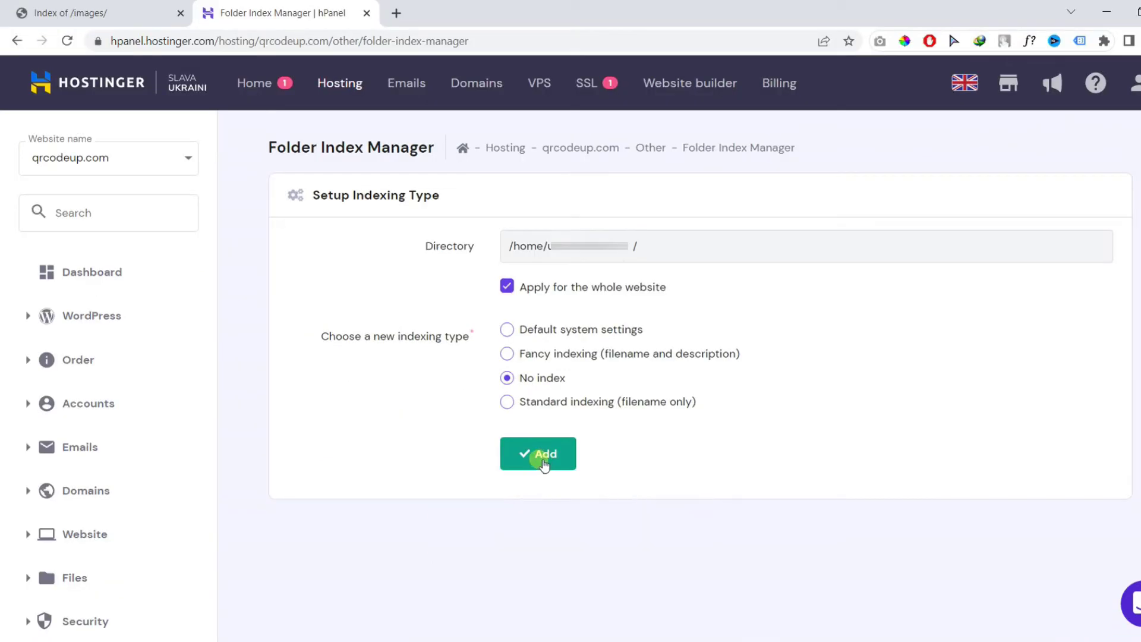
pyautogui.click(543, 464)
pyautogui.scroll(-3, 436, 320)
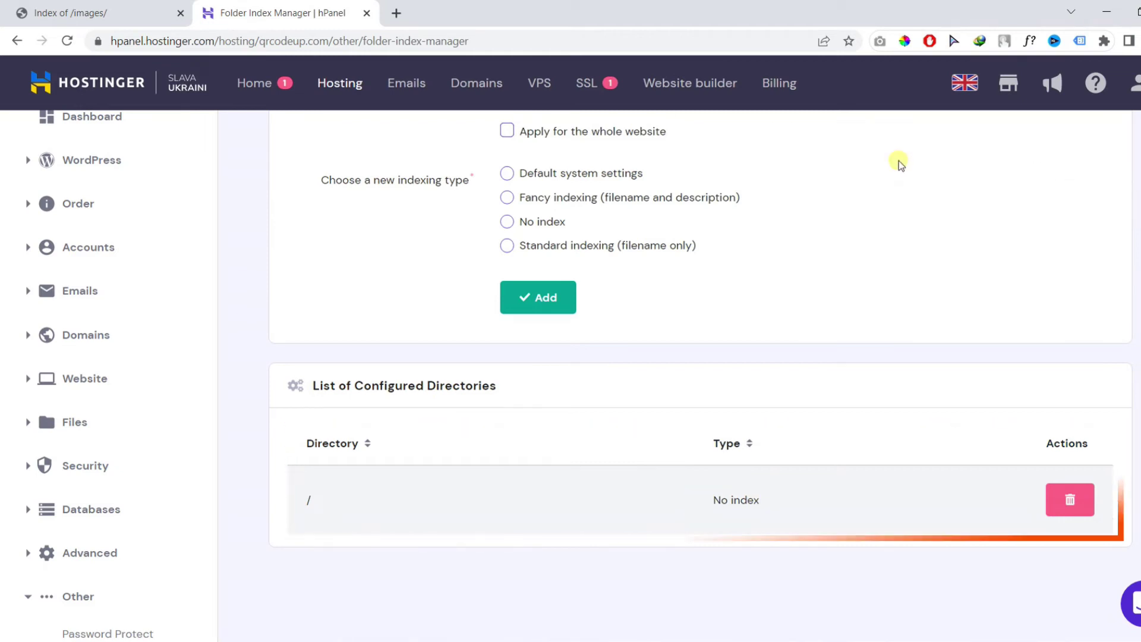
# - Reload qrcodeup.com/images/ to confirm it now shows 403 Forbidden
pyautogui.click(119, 13)
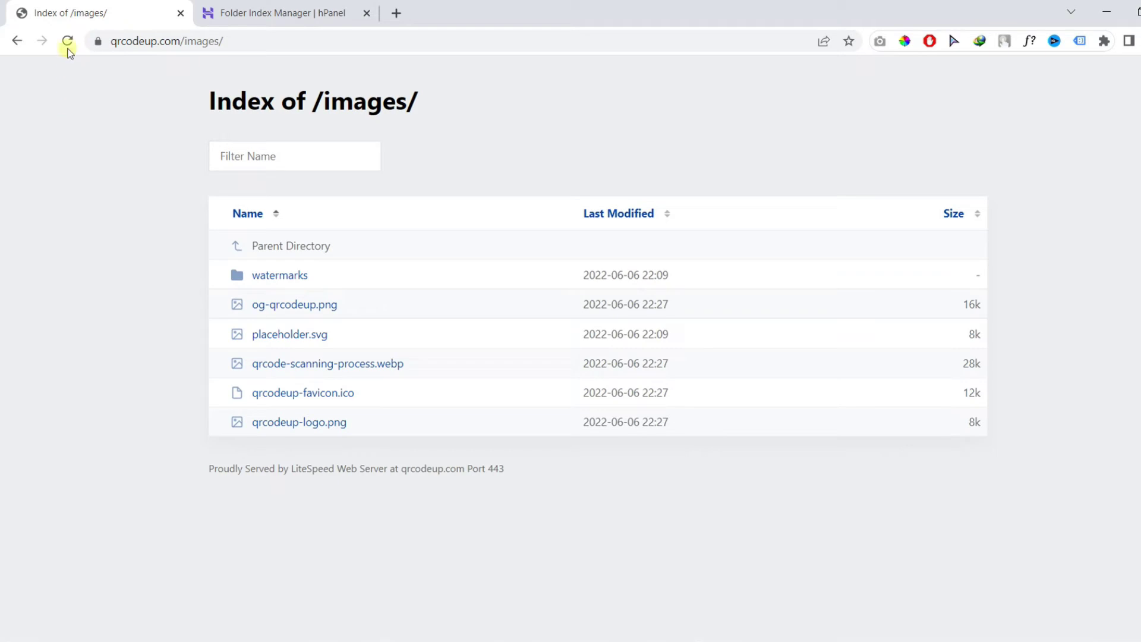
pyautogui.click(67, 40)
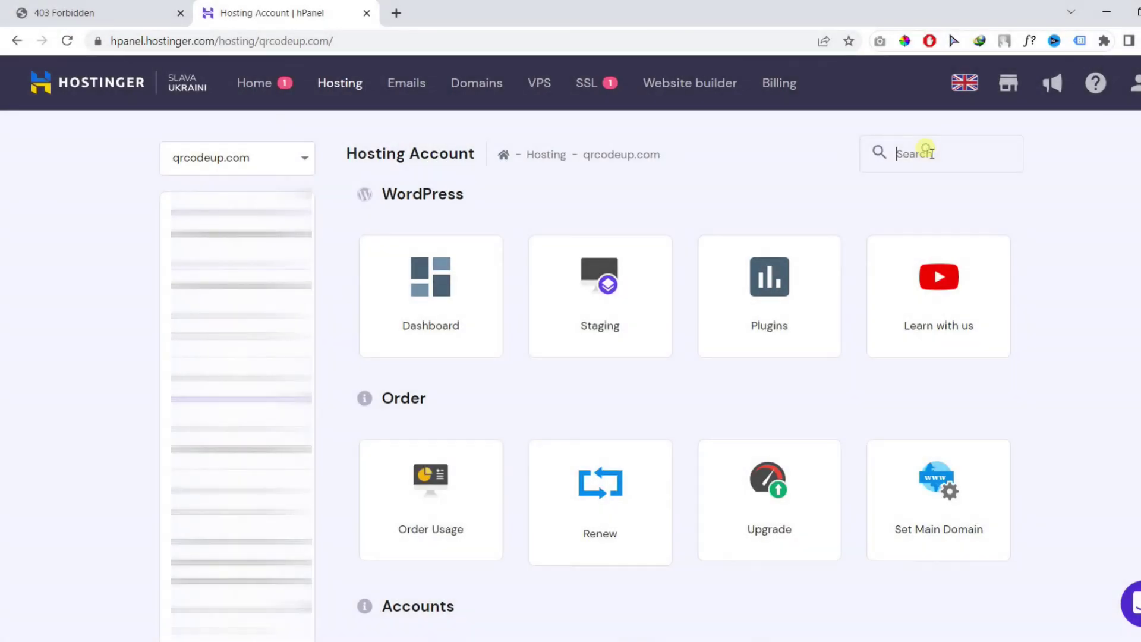
# - Open the File Browser via a 'file' search and enter the public_html folder
pyautogui.write('fil')
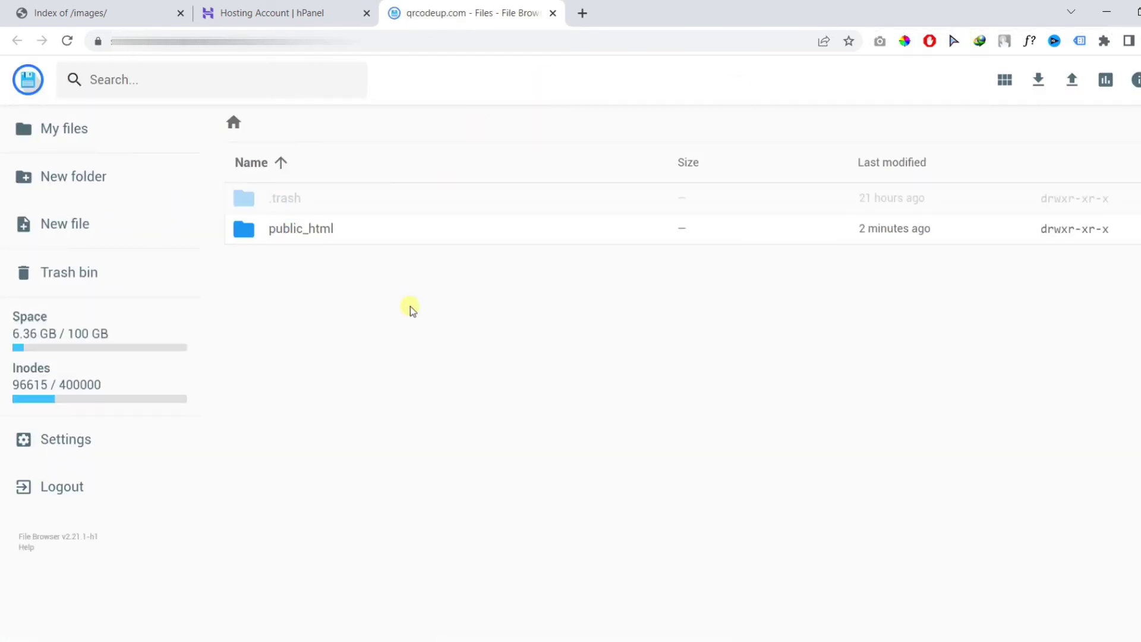
pyautogui.doubleClick(334, 230)
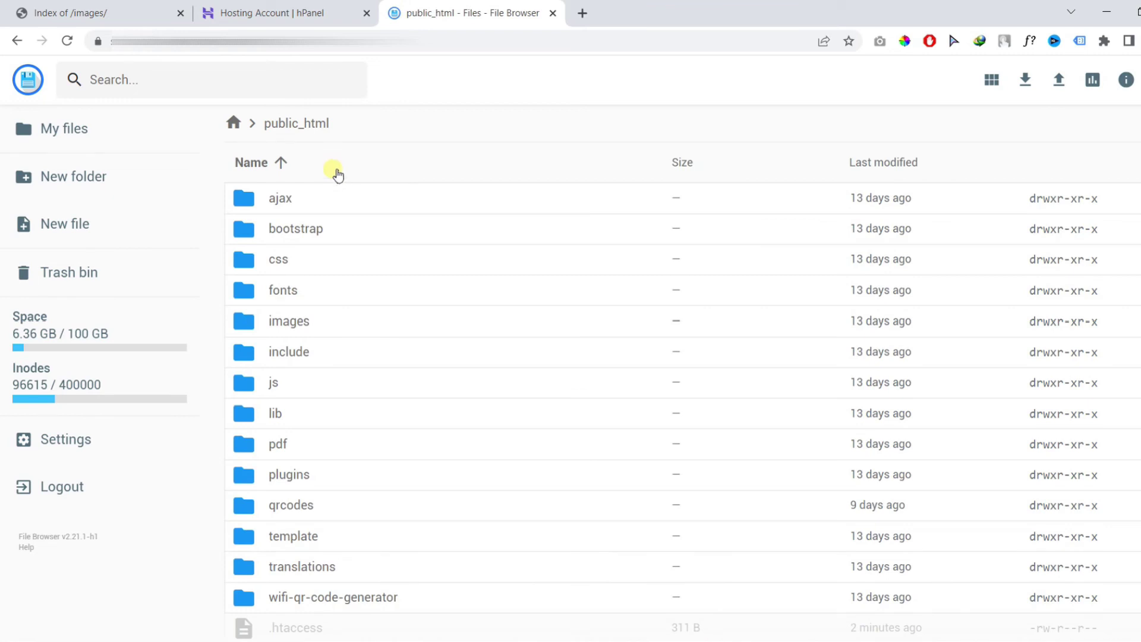
pyautogui.click(178, 21)
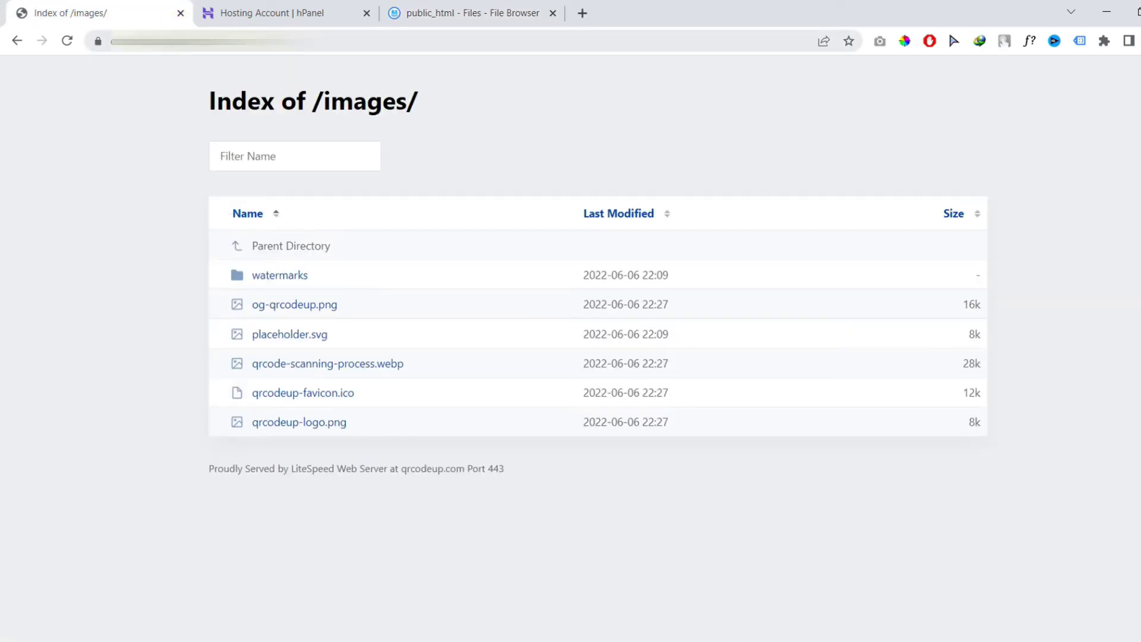
pyautogui.click(393, 18)
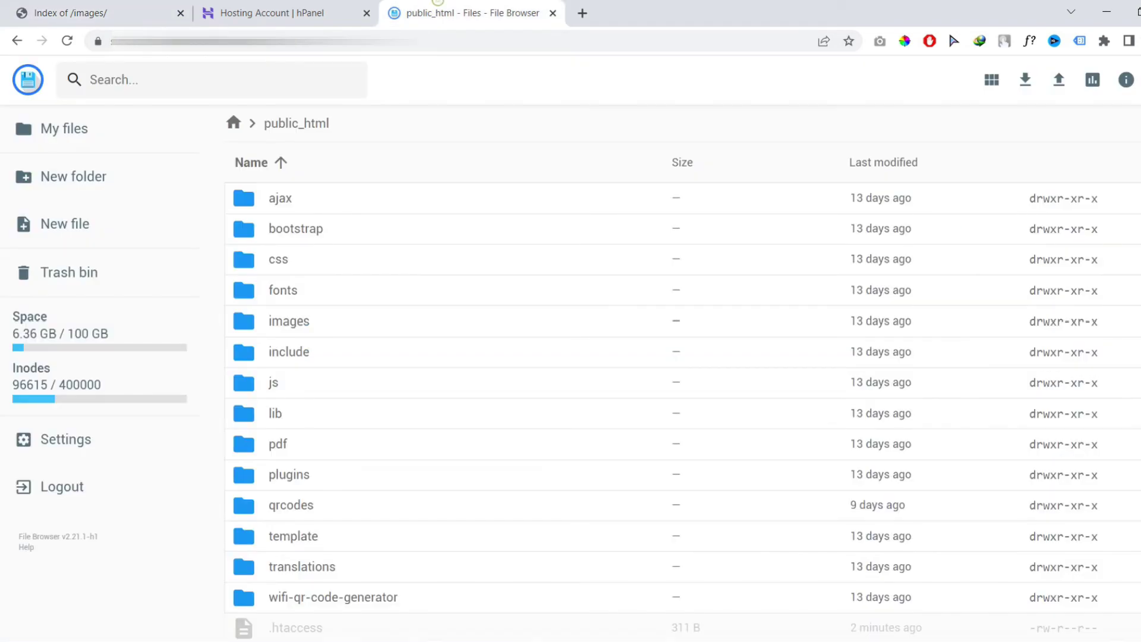
# - Create an empty index.html file inside public_html/images and close the editor
pyautogui.doubleClick(337, 328)
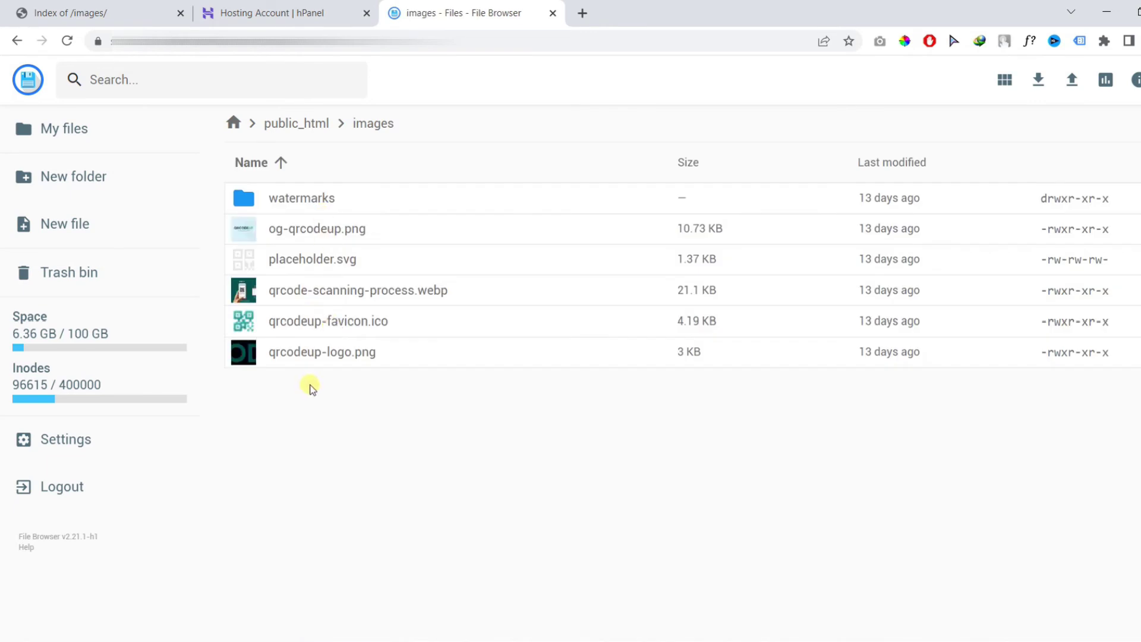
pyautogui.click(75, 225)
pyautogui.write('index.')
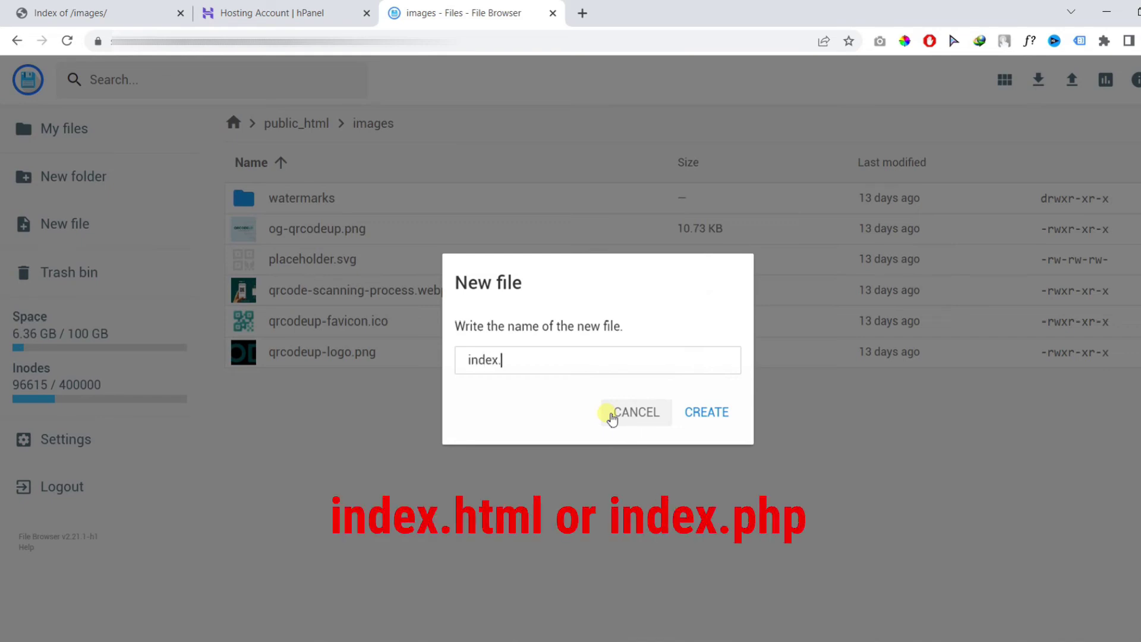
pyautogui.write('ht')
pyautogui.write('ml')
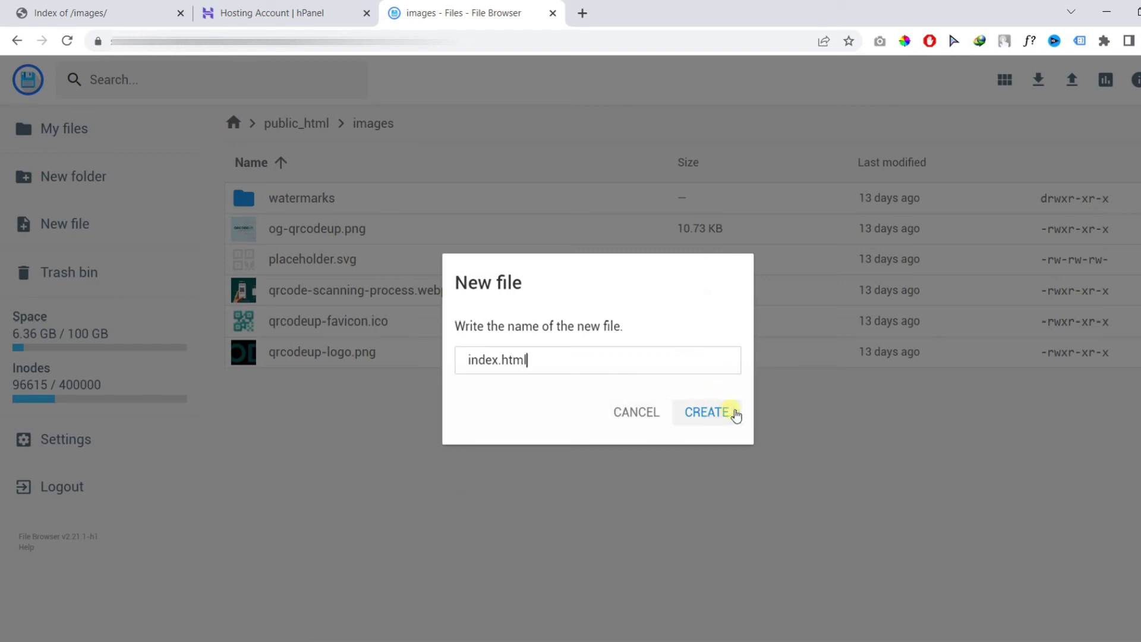
pyautogui.click(735, 416)
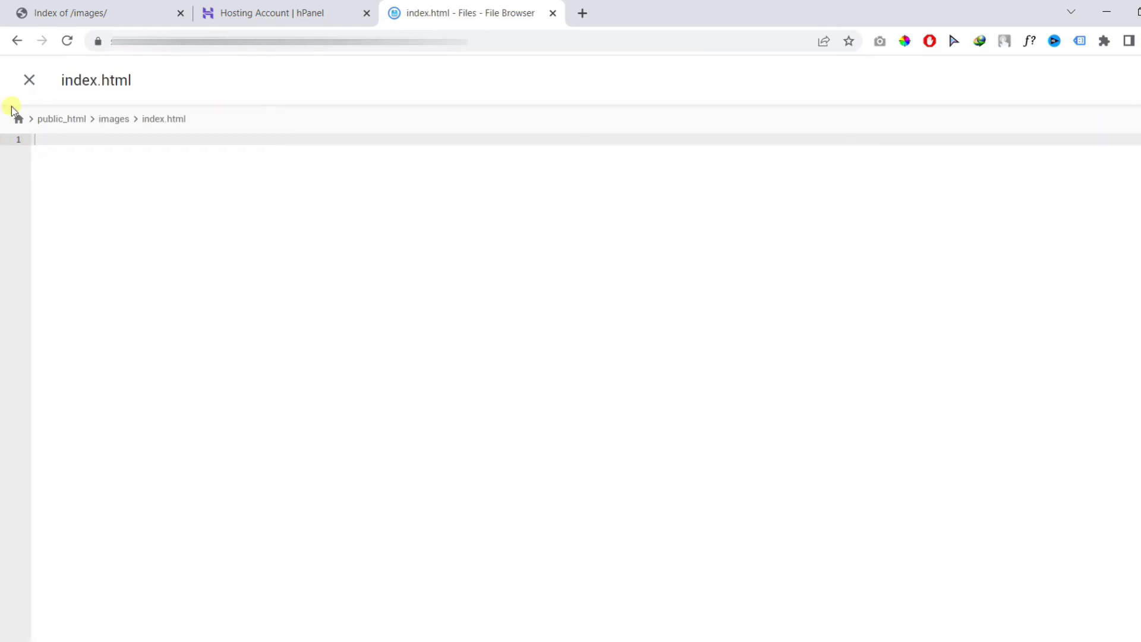
pyautogui.click(29, 80)
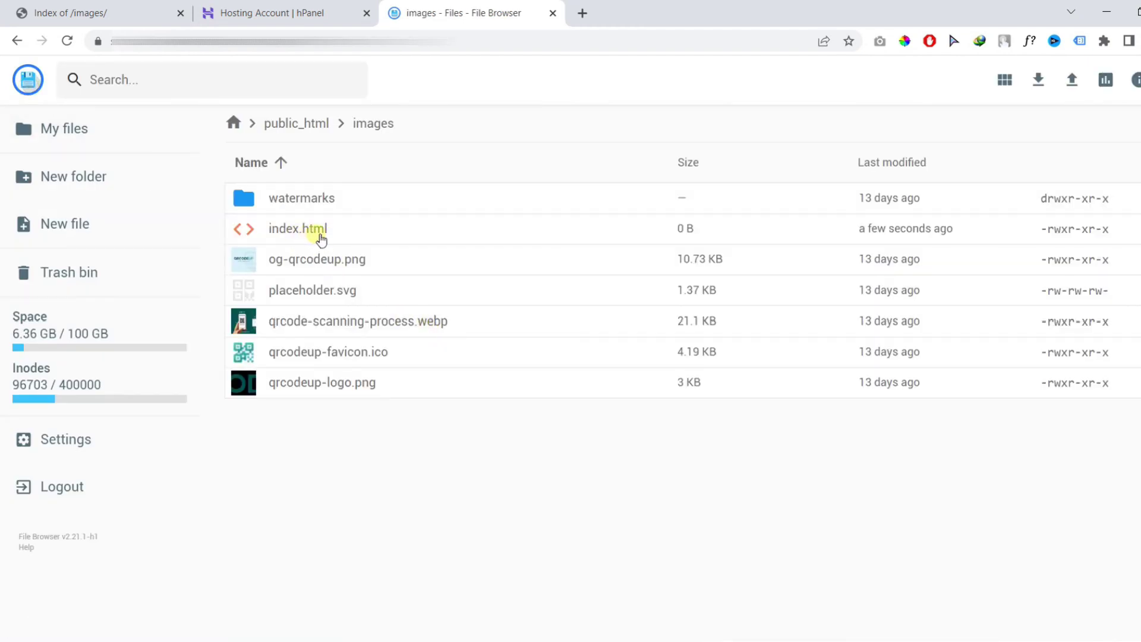
# - Reload qrcodeup.com/images/ to test the empty index.html
pyautogui.click(101, 13)
pyautogui.click(67, 46)
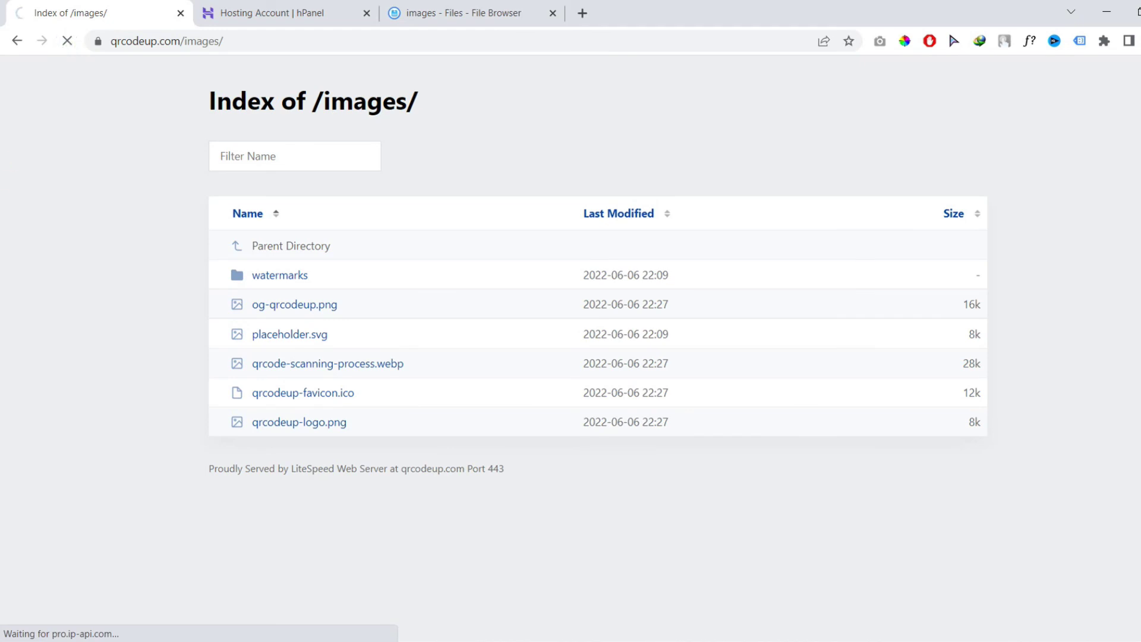